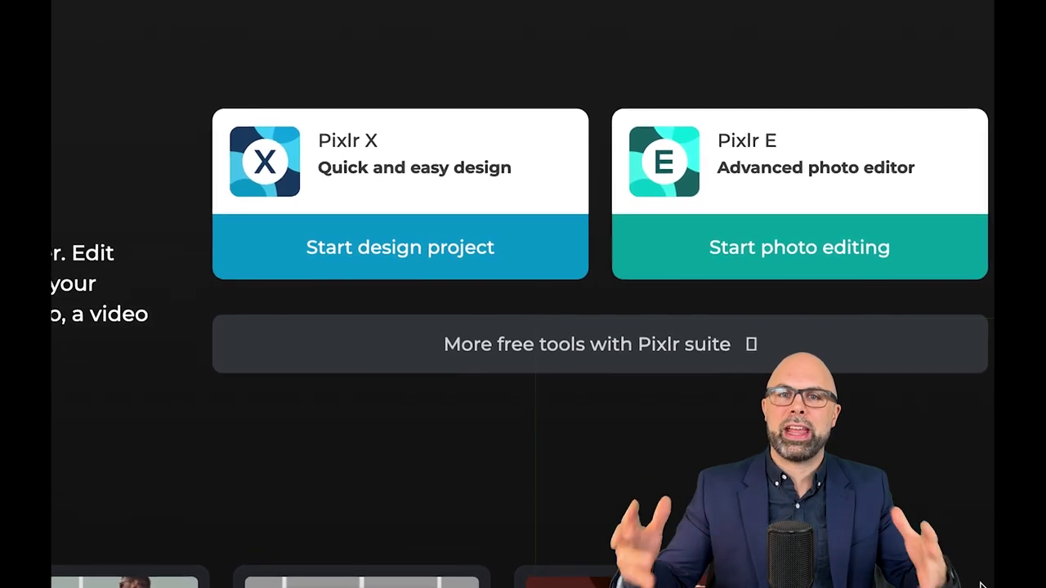
Step: Launch the Pixlr E advanced photo editor from the Pixlr site
click(808, 249)
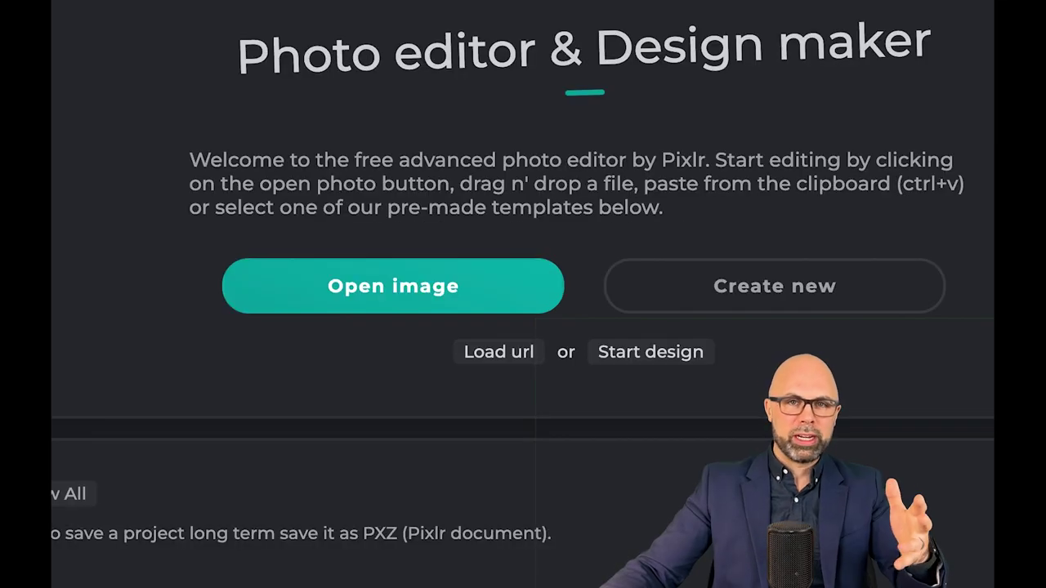
Step: Open the house JPG, pre-resized to Full HD at 1920 x 1280
click(474, 273)
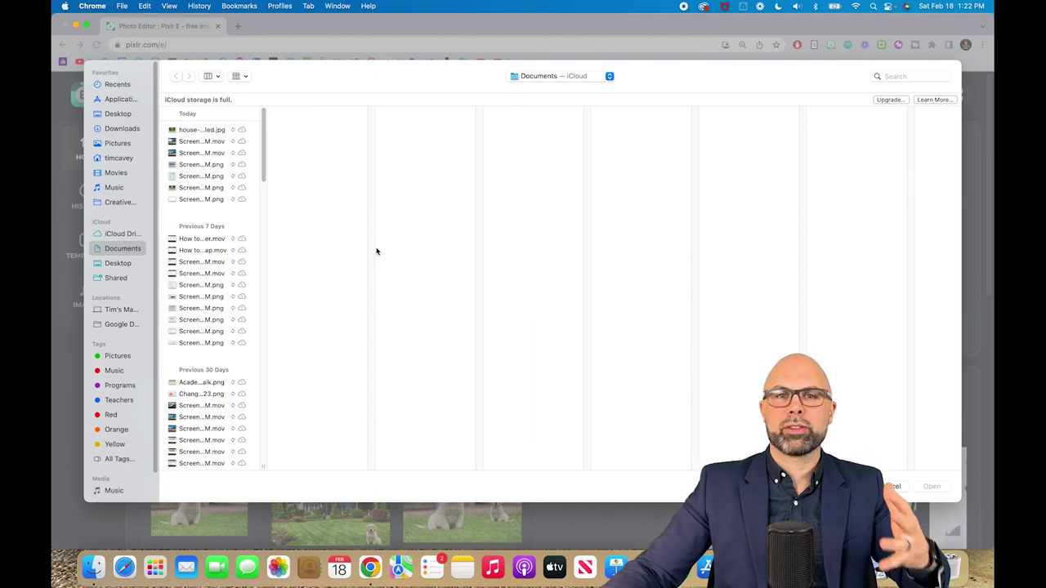
double_click(200, 130)
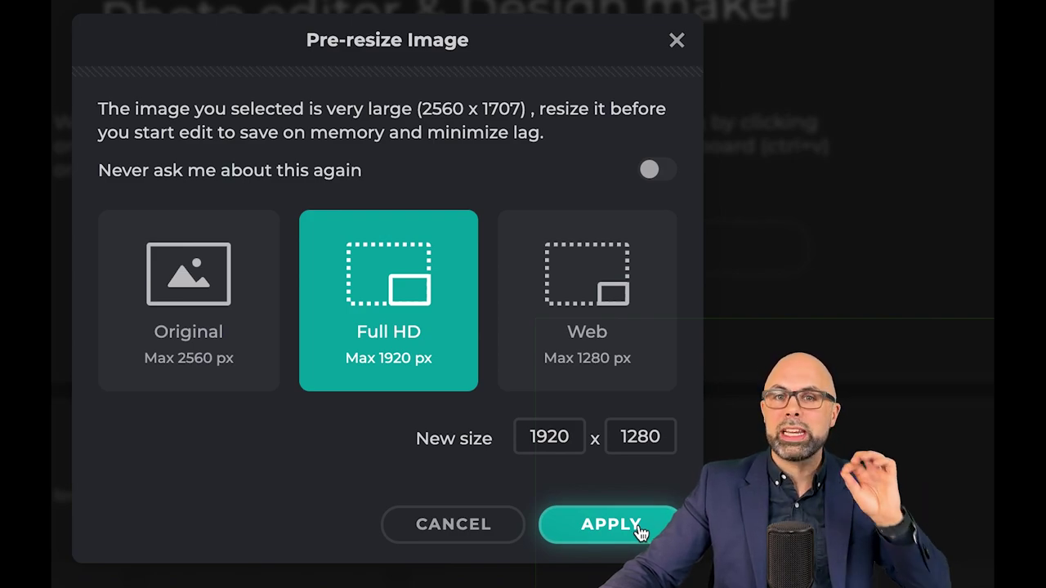
click(640, 531)
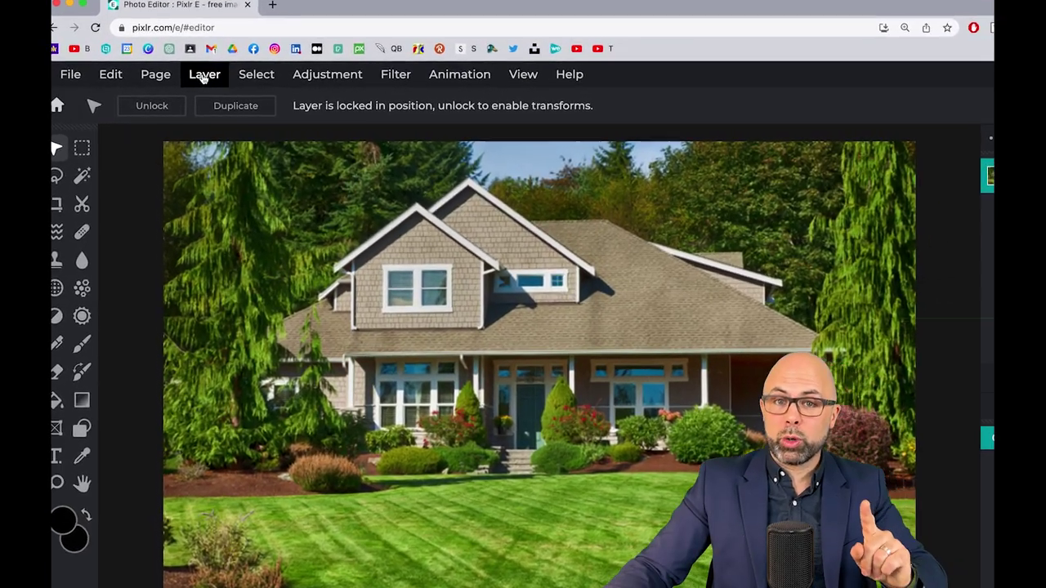
Step: Add the puppy screenshot PNG as a layer over the house and hide the Background layer
click(205, 74)
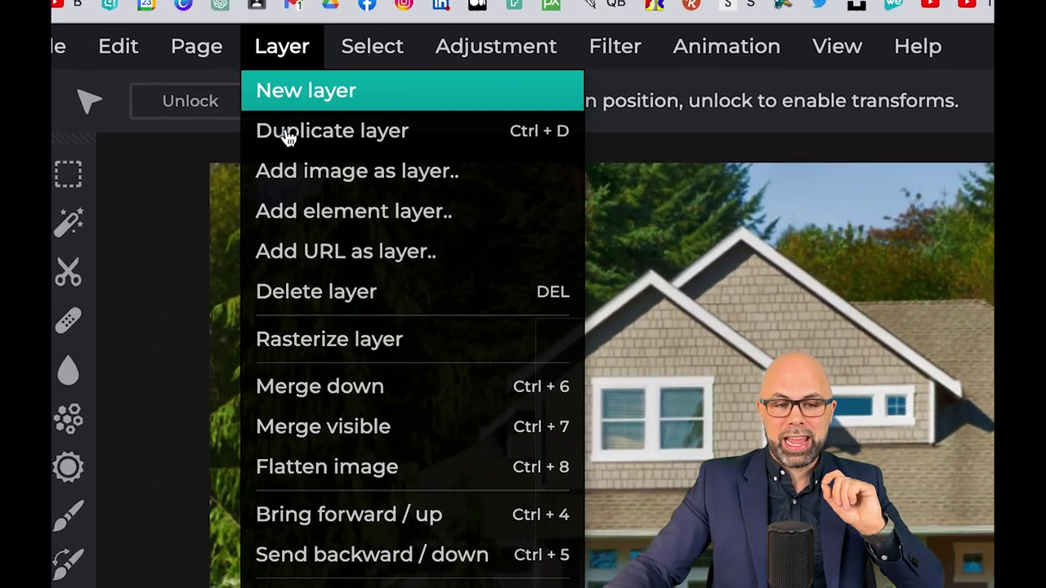
click(302, 176)
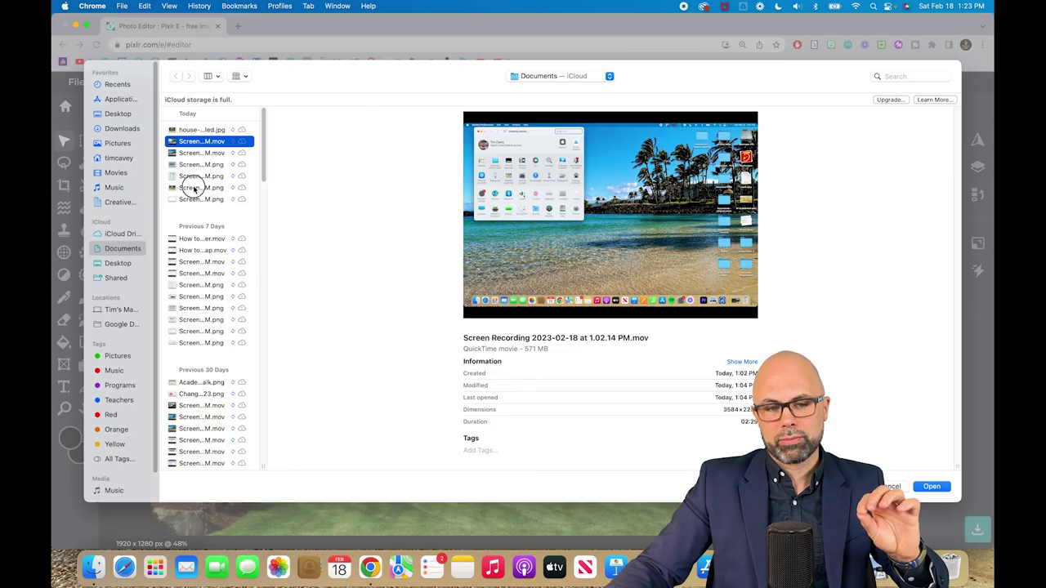
click(194, 187)
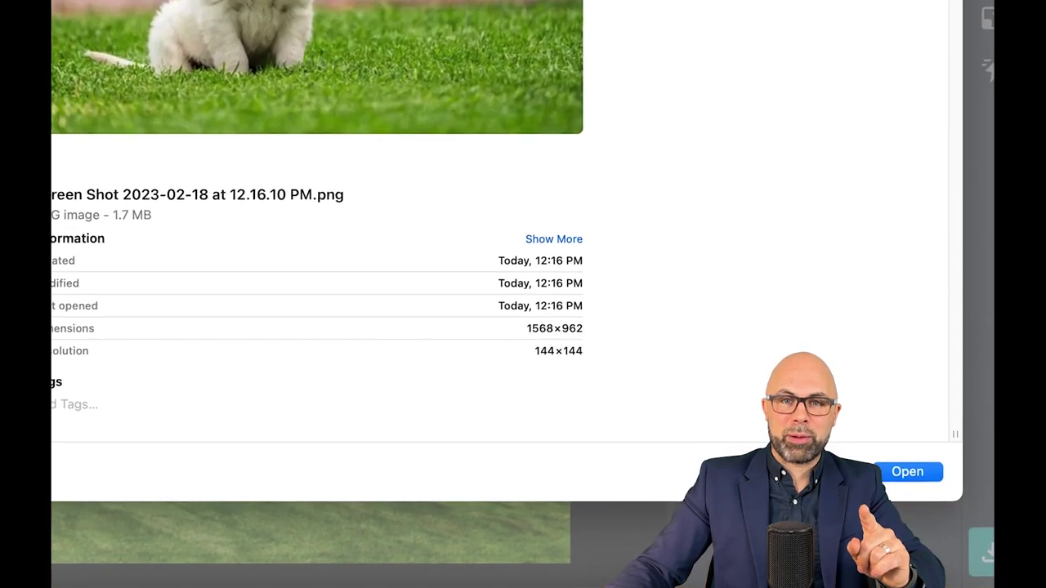
click(926, 475)
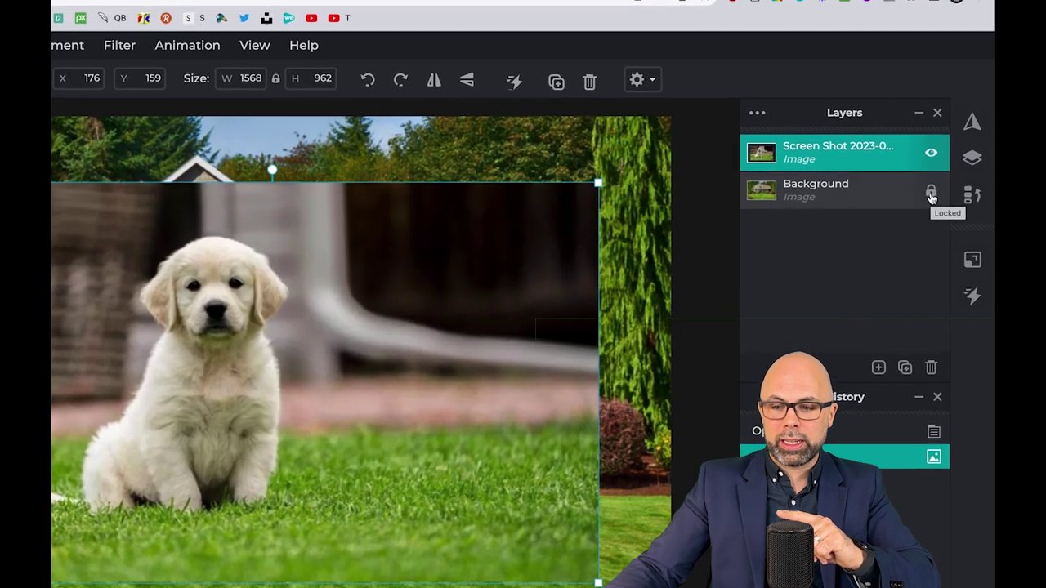
click(946, 193)
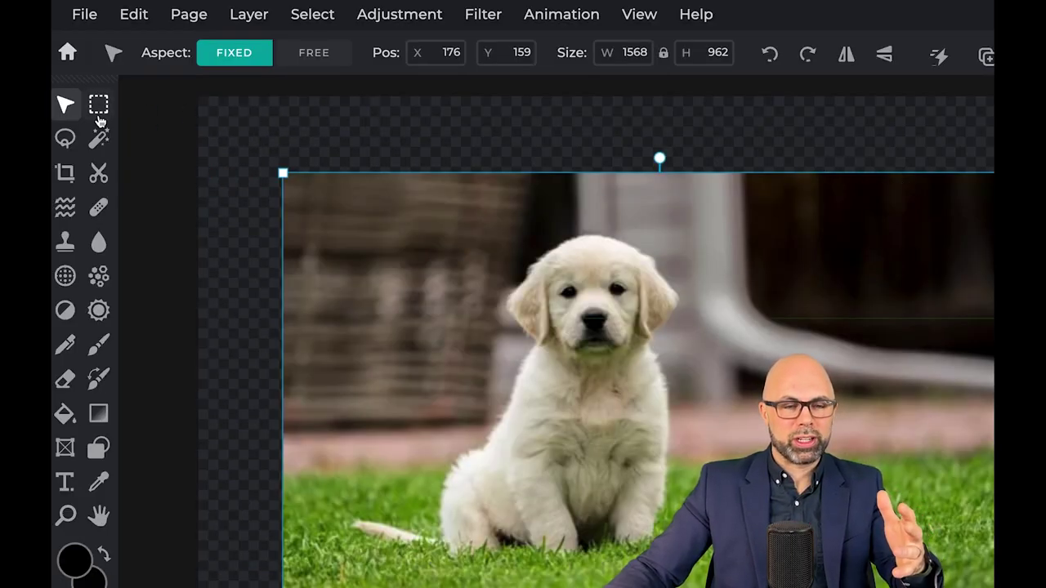
Step: Choose the Lasso tool in Magnetic mode, zoom in, and begin tracing at the puppy's head
click(66, 141)
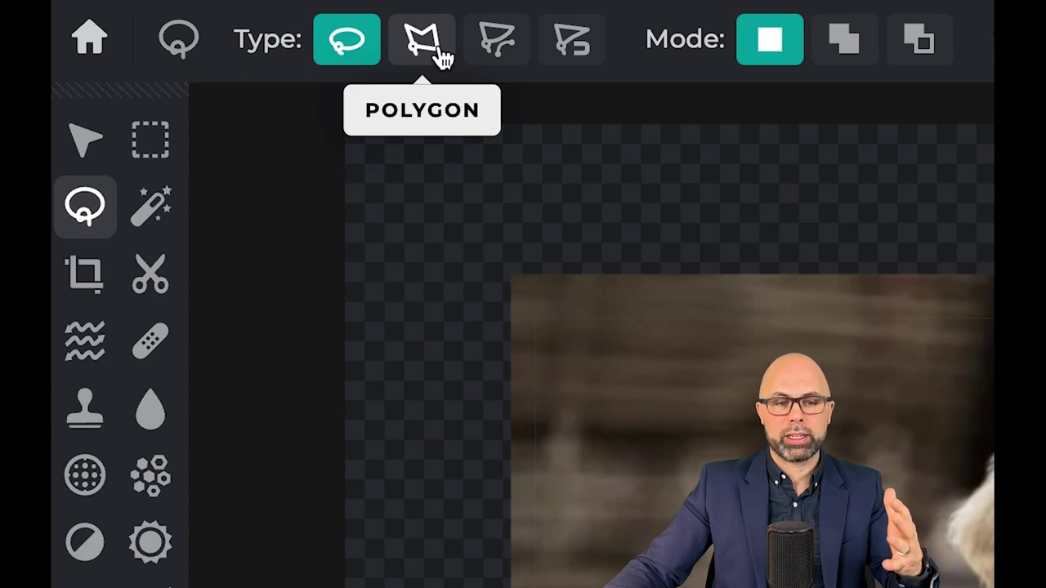
click(571, 42)
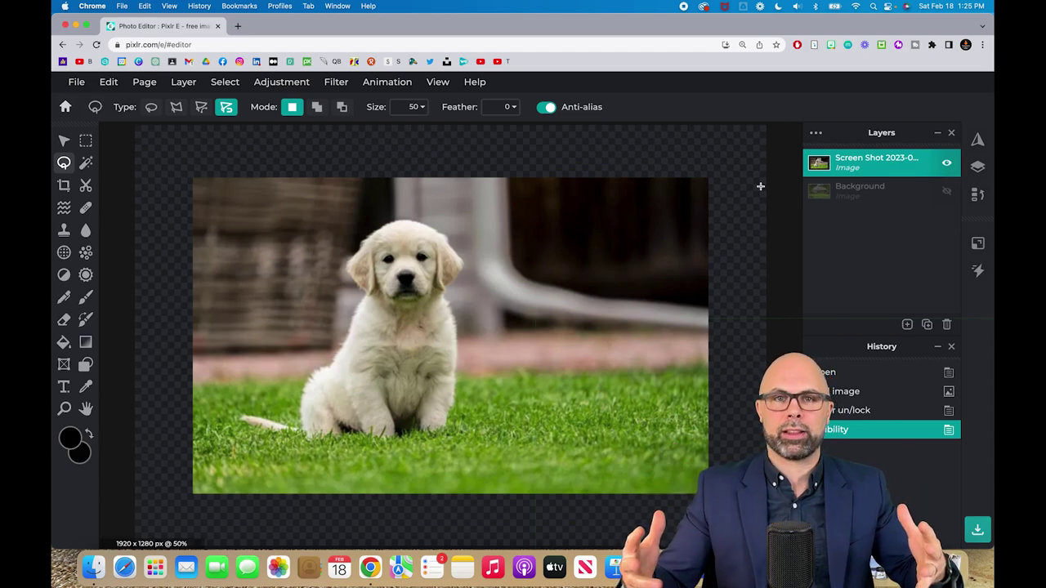
key(super+plus)
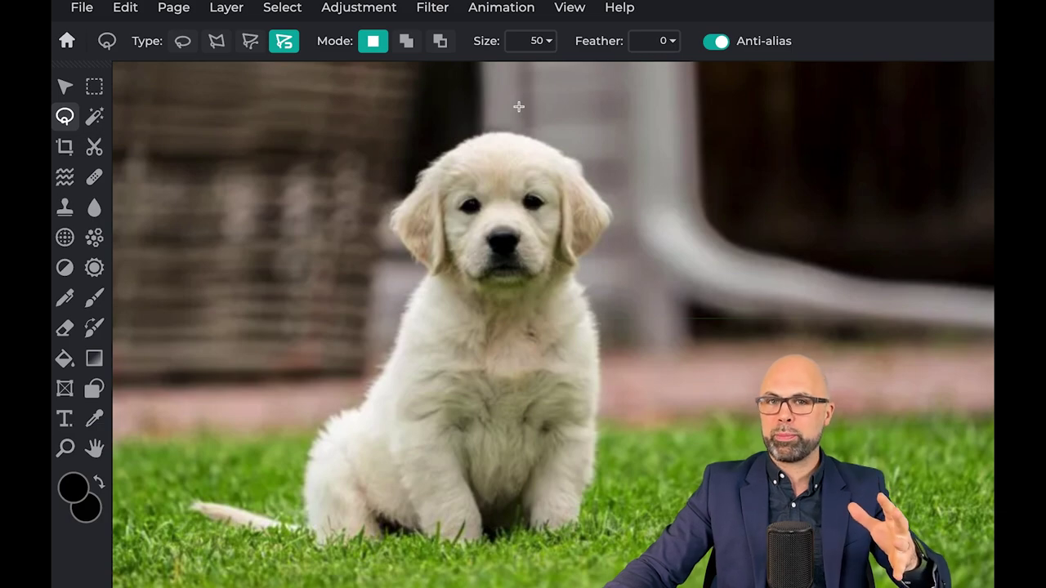
click(486, 131)
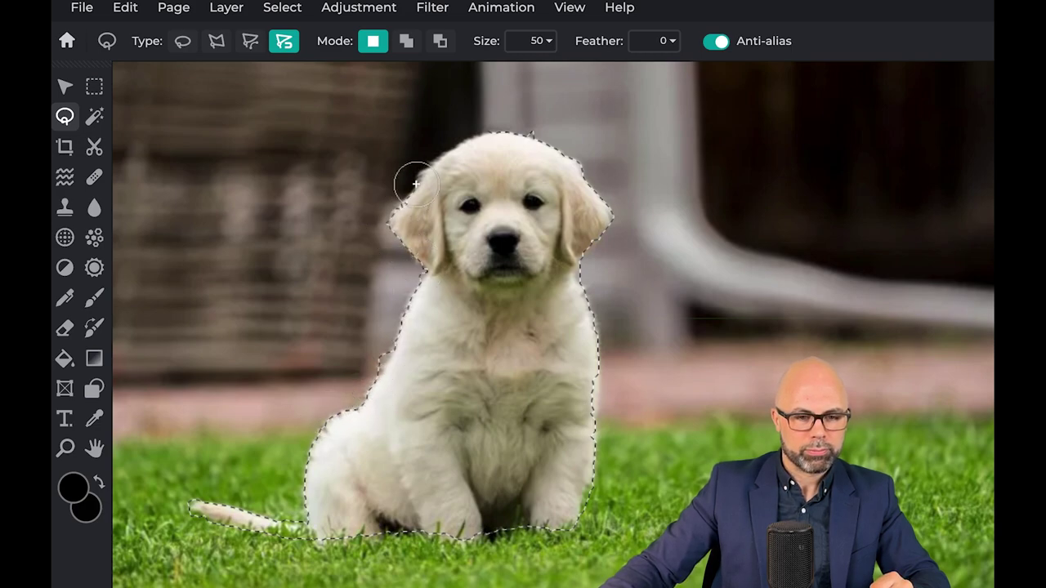
Step: Close the magnetic lasso at its start point and copy the selected puppy
click(490, 131)
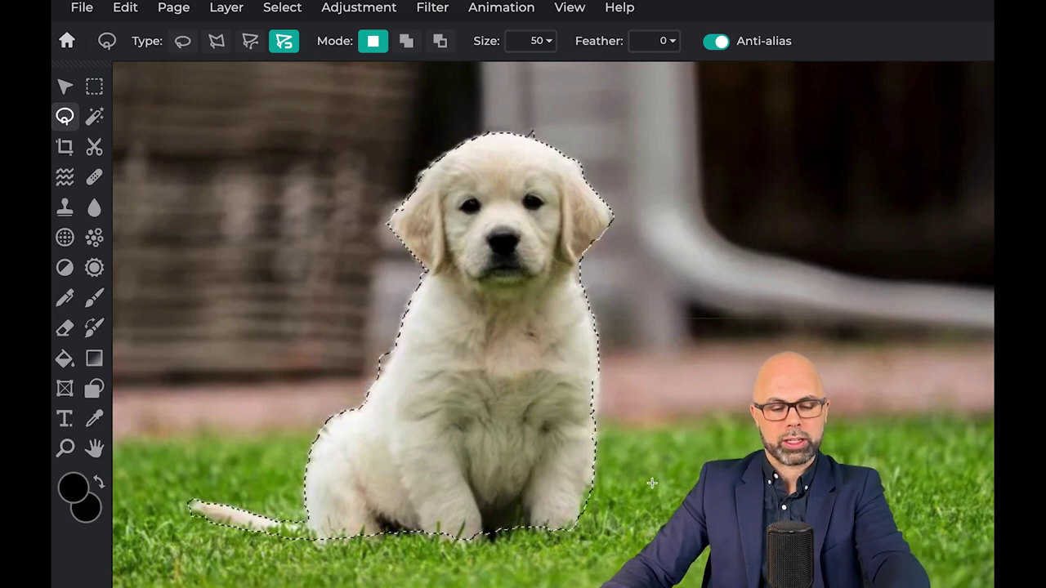
key(ctrl+c)
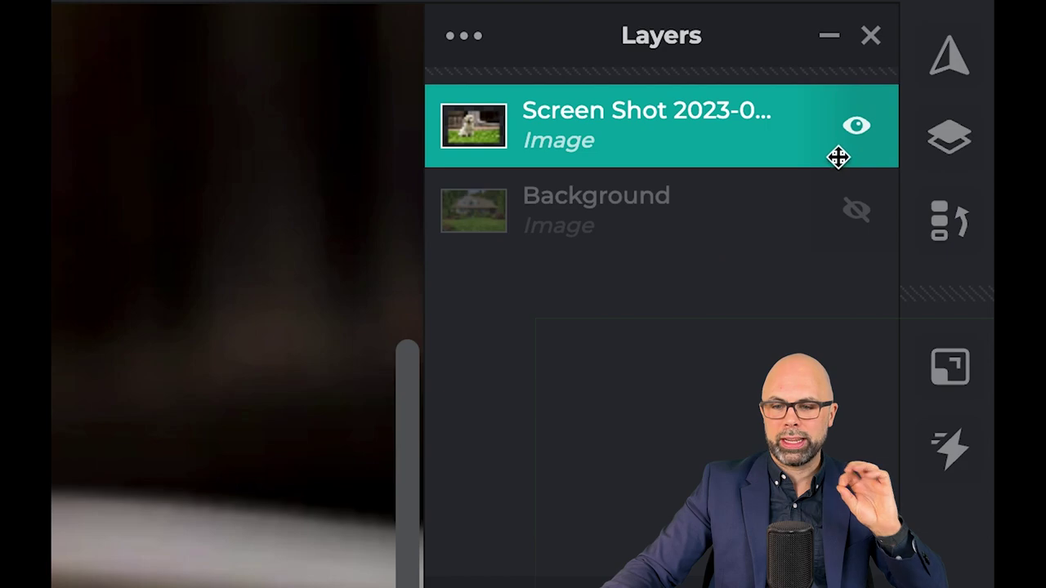
Step: Hide the puppy layer and make the house Background layer visible again
click(858, 127)
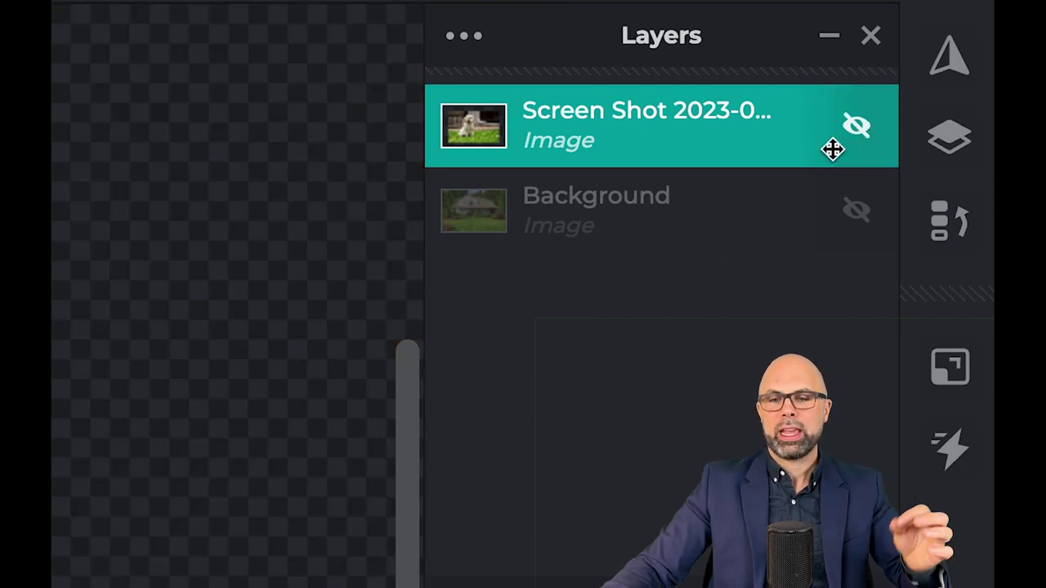
click(770, 215)
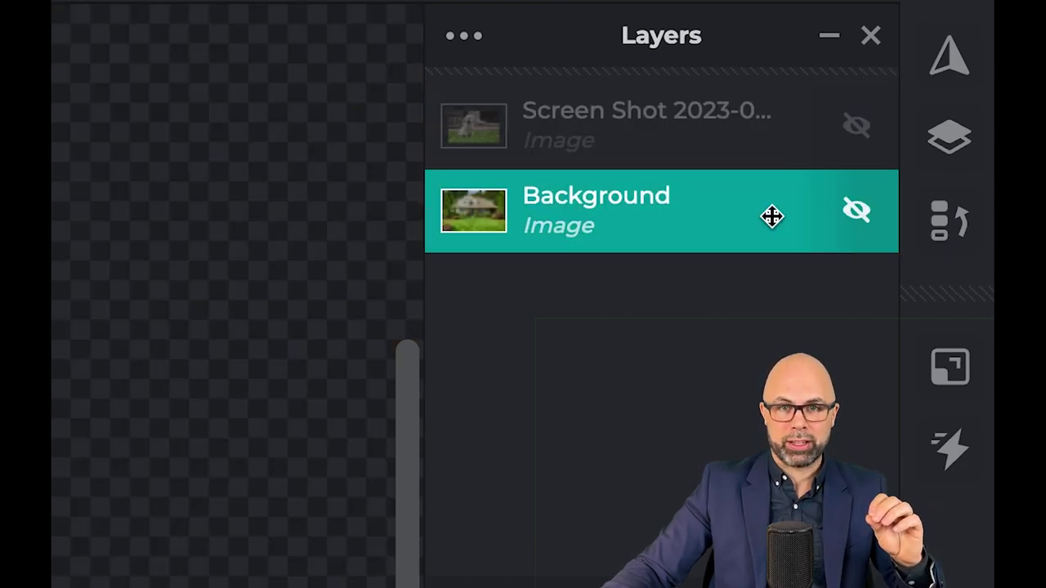
click(857, 212)
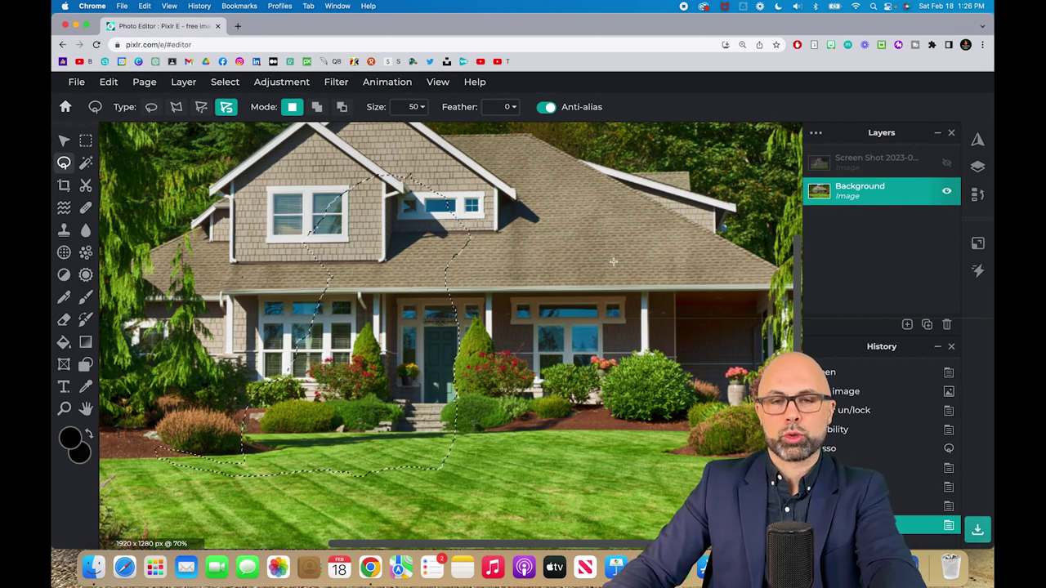
Step: Paste the cut-out puppy onto the house photo and zoom out to 50%
key(super+v)
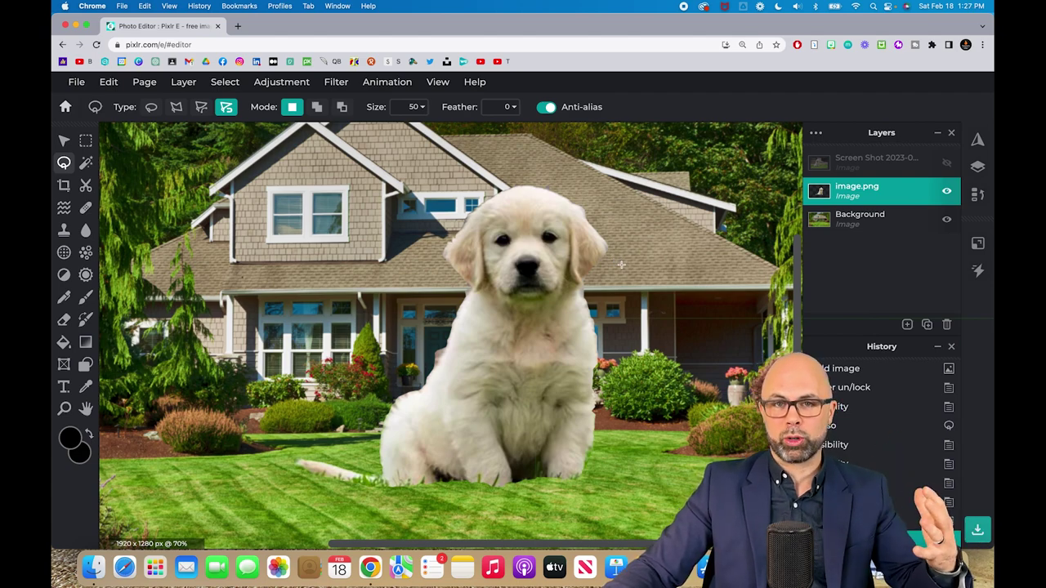
key(super+minus)
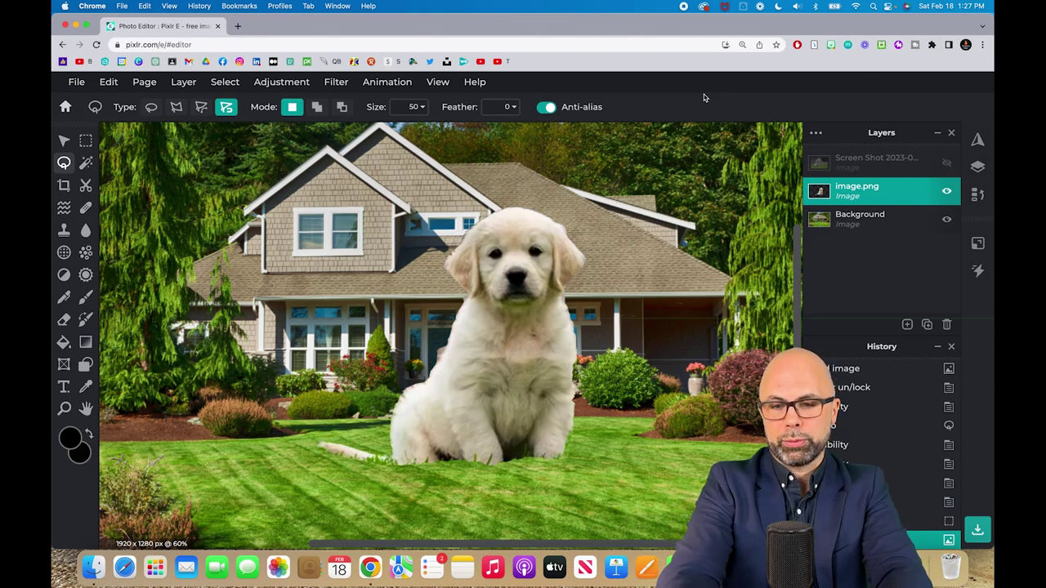
key(super+minus)
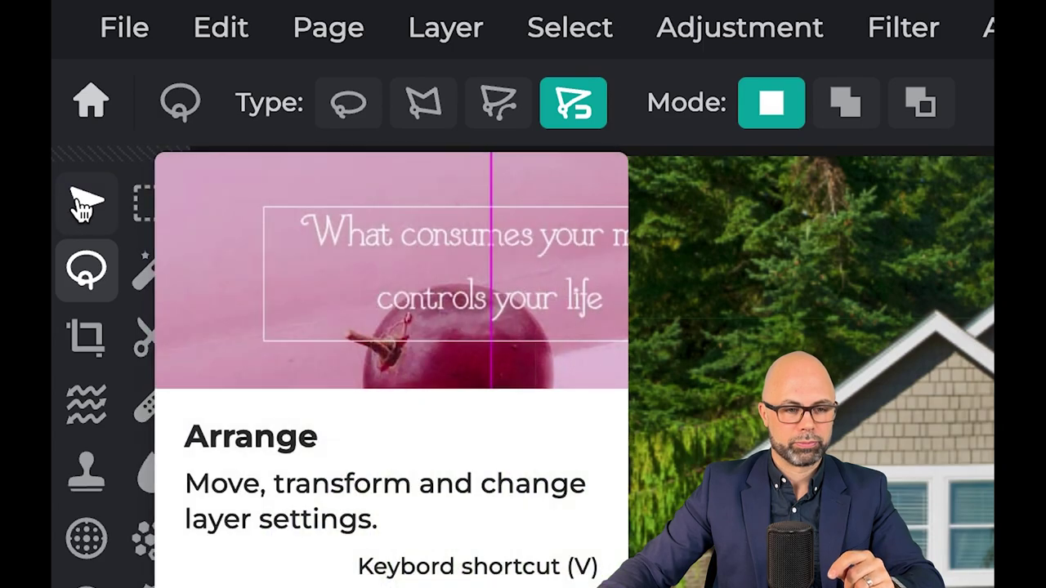
Step: Move the pasted puppy down-right onto the lawn and shrink it to 200 x 192
click(83, 205)
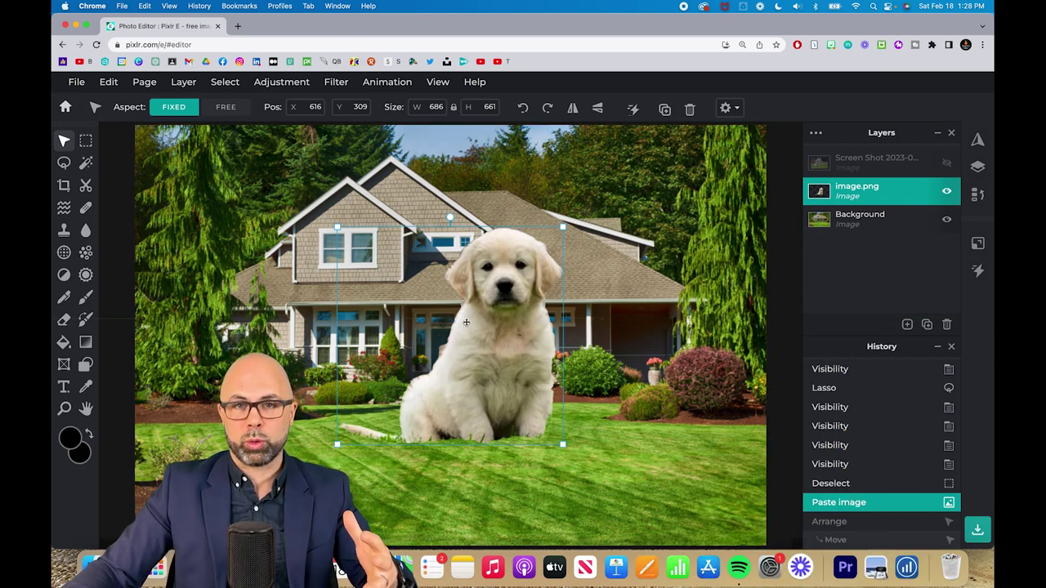
drag(466, 322, 652, 426)
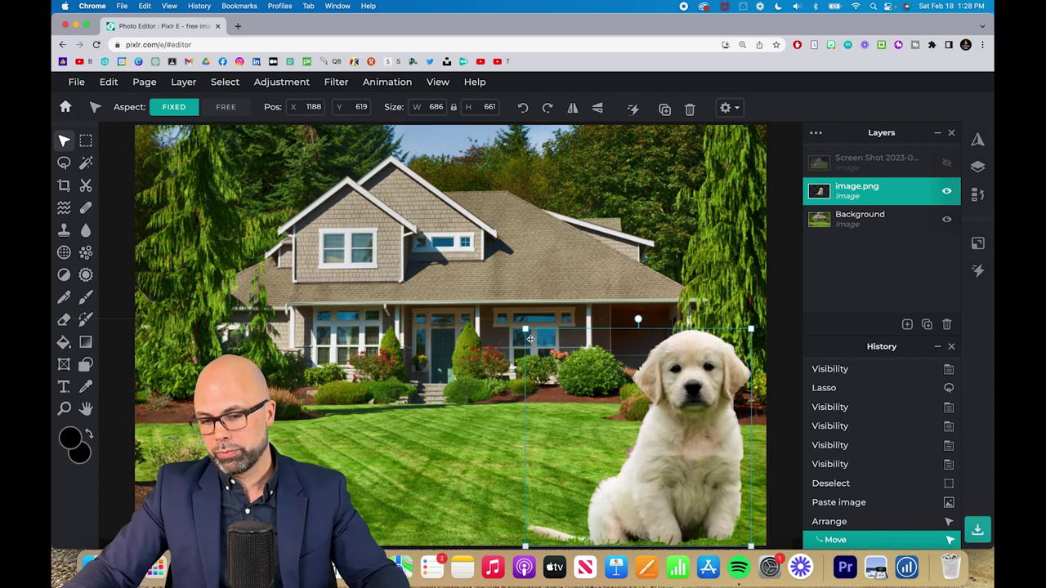
drag(524, 328, 695, 507)
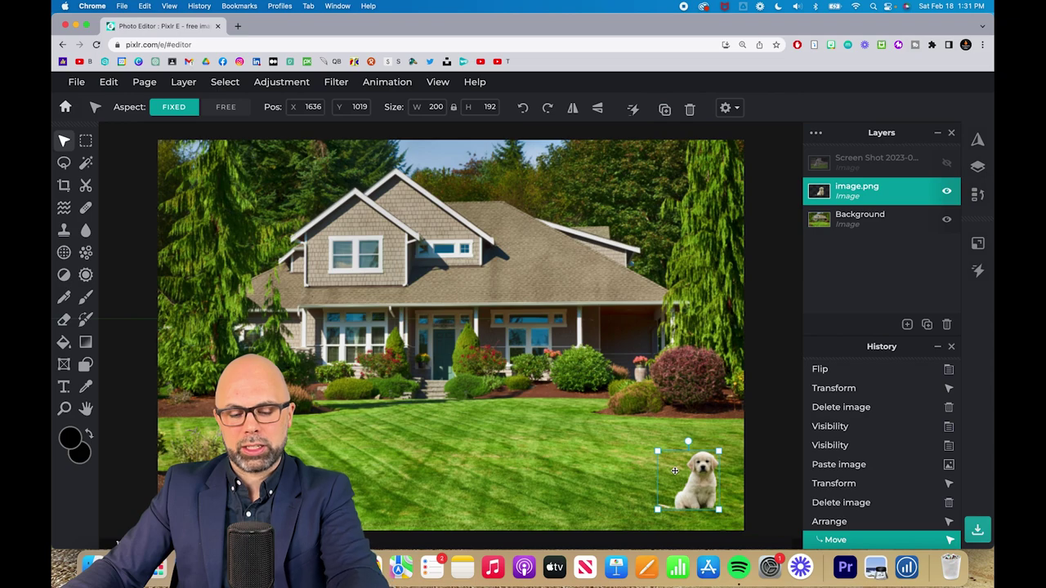
Step: Paste a second puppy copy and shrink it to a tiny size on the porch steps
key(super+v)
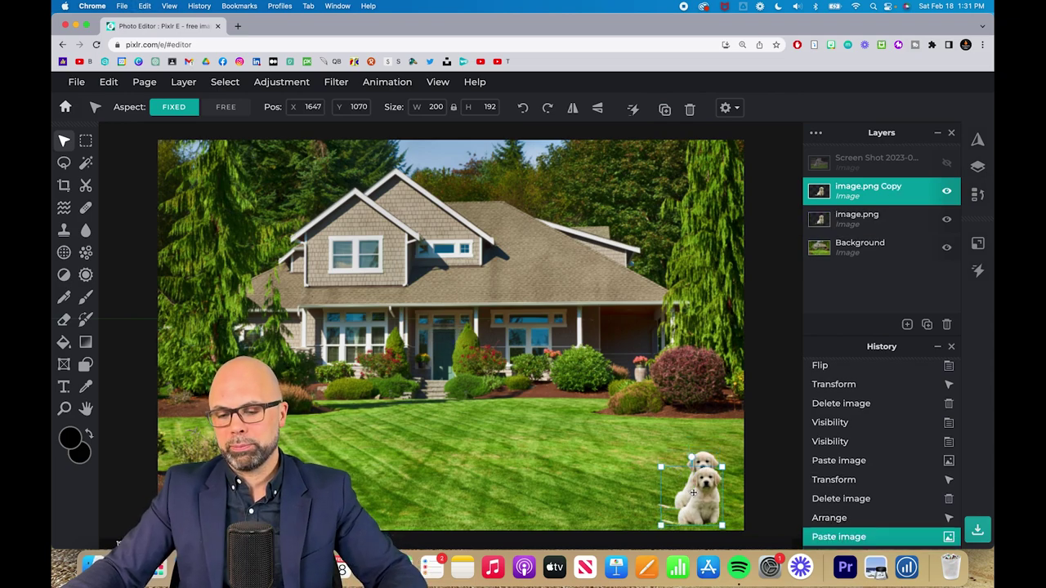
drag(693, 492, 437, 356)
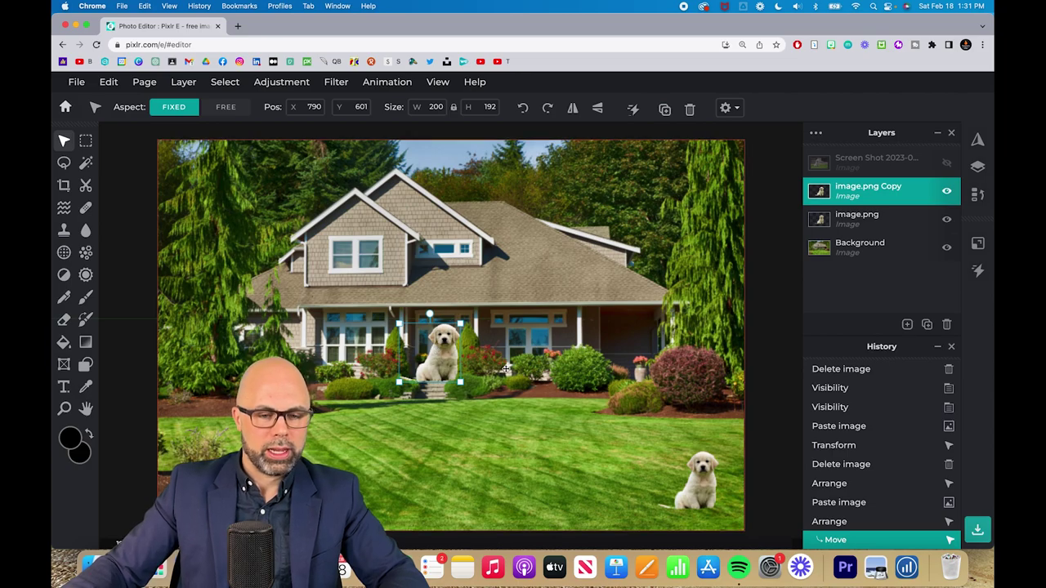
scroll(433, 359, up, 10)
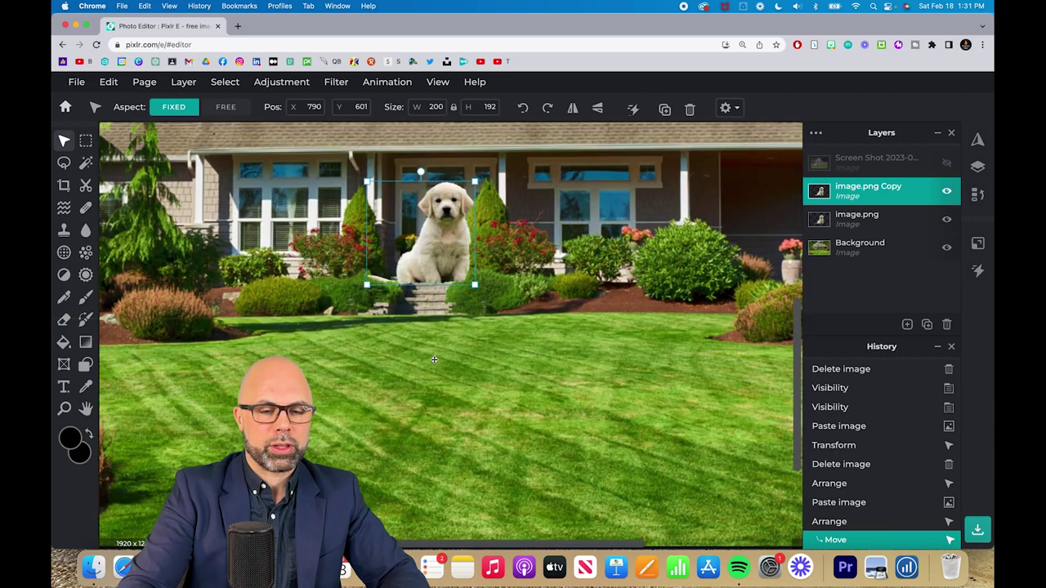
scroll(434, 360, down, 3)
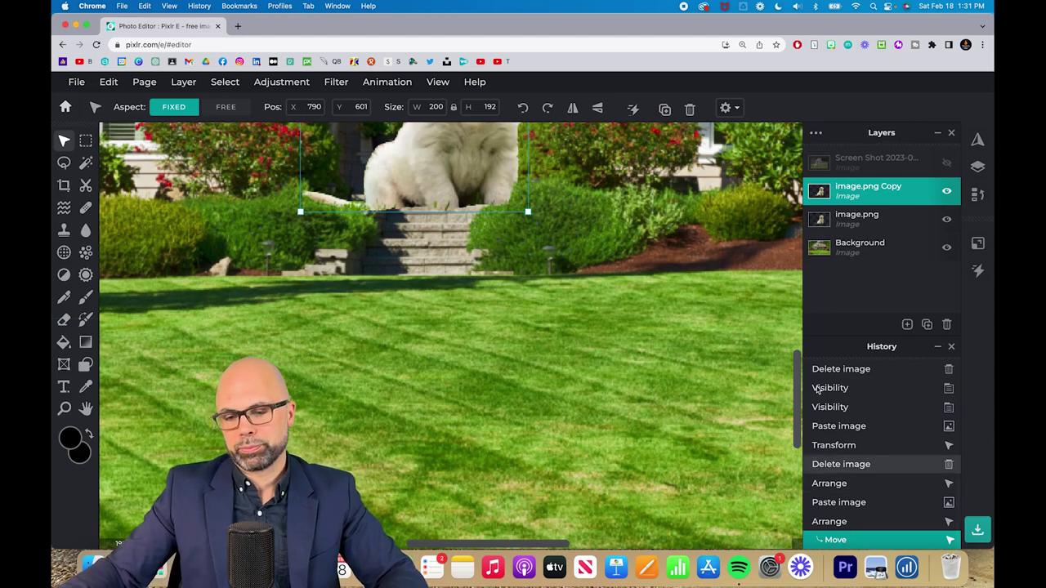
drag(792, 384, 793, 336)
drag(528, 198, 369, 387)
scroll(751, 332, down, 5)
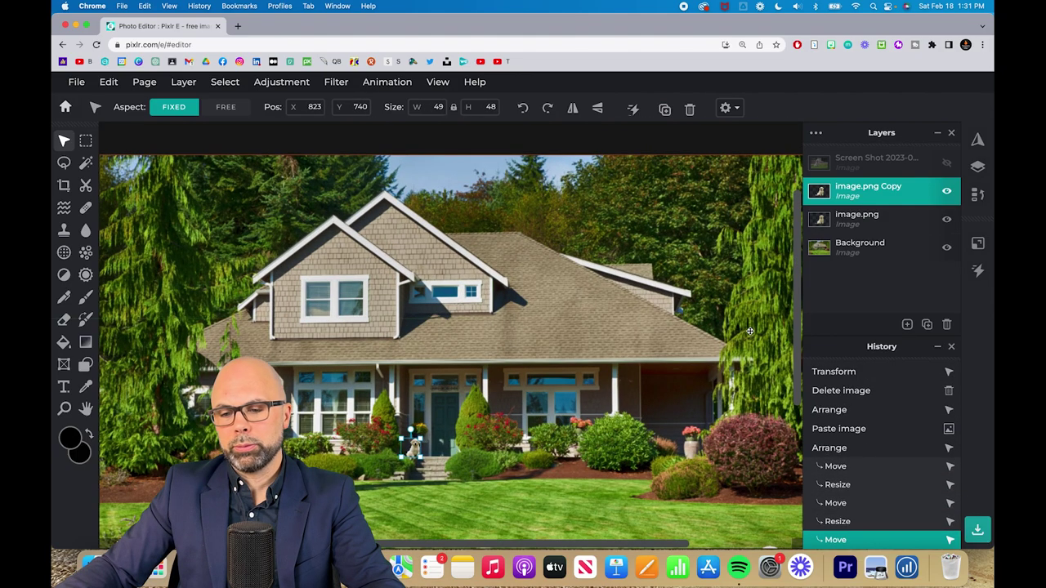
drag(793, 328, 789, 386)
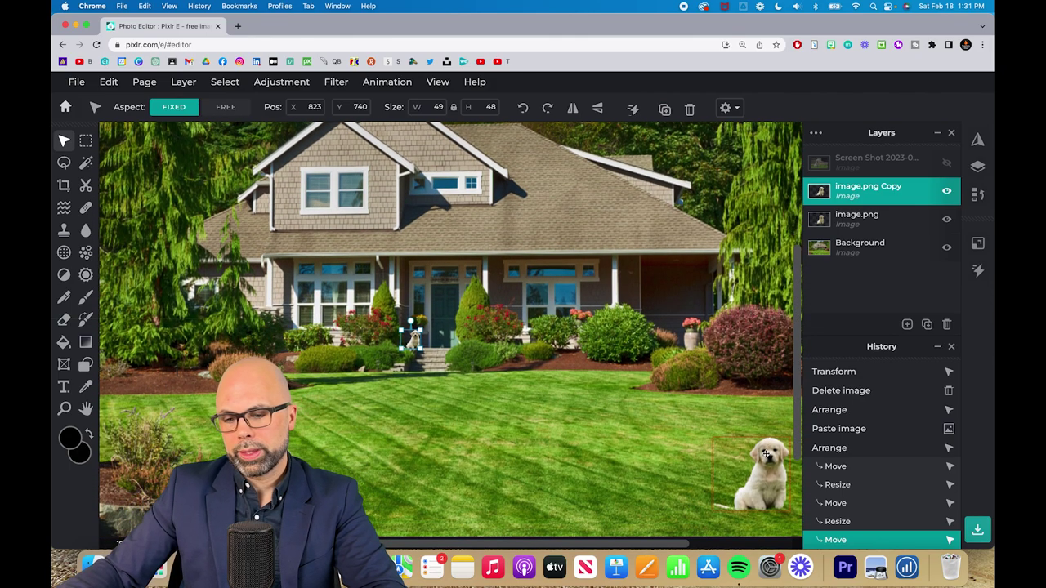
Step: Flip the lawn puppy horizontally, nudge it slightly left, and deselect
click(766, 441)
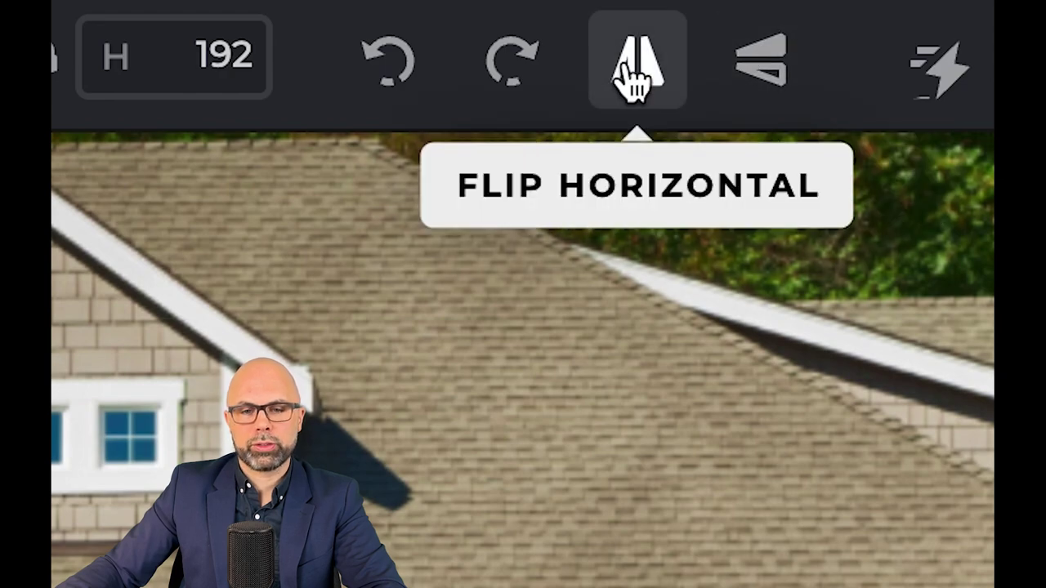
click(634, 66)
drag(740, 462, 718, 459)
click(790, 414)
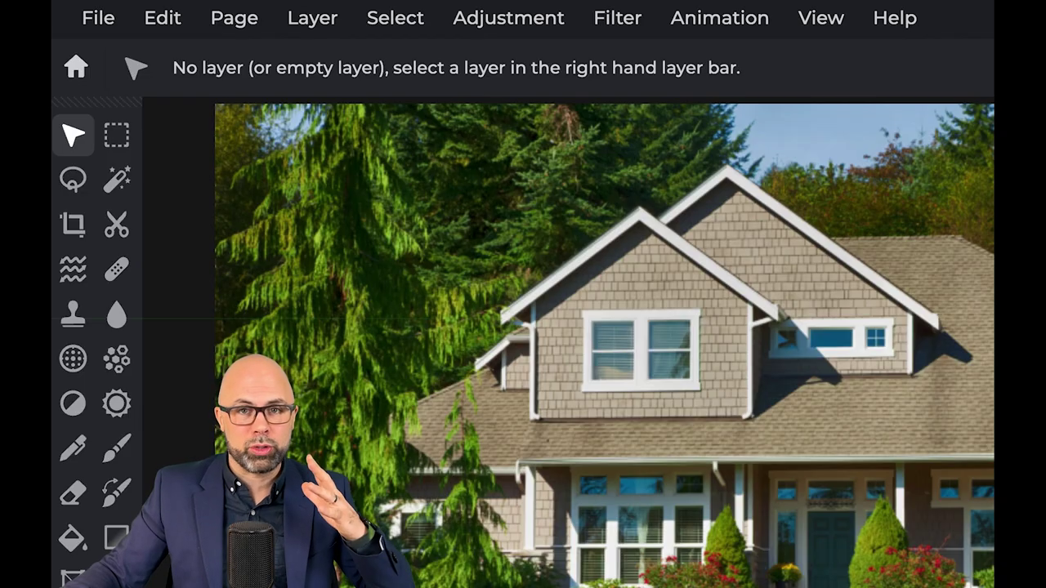
Step: Save the composite as a 1920 x 1280 PNG with transparency turned off
click(98, 17)
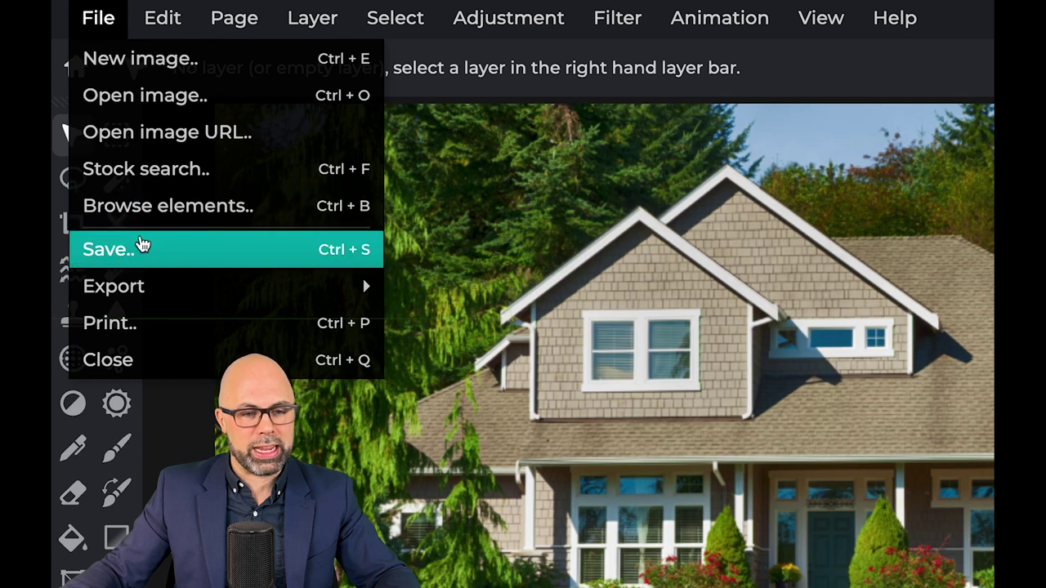
click(142, 245)
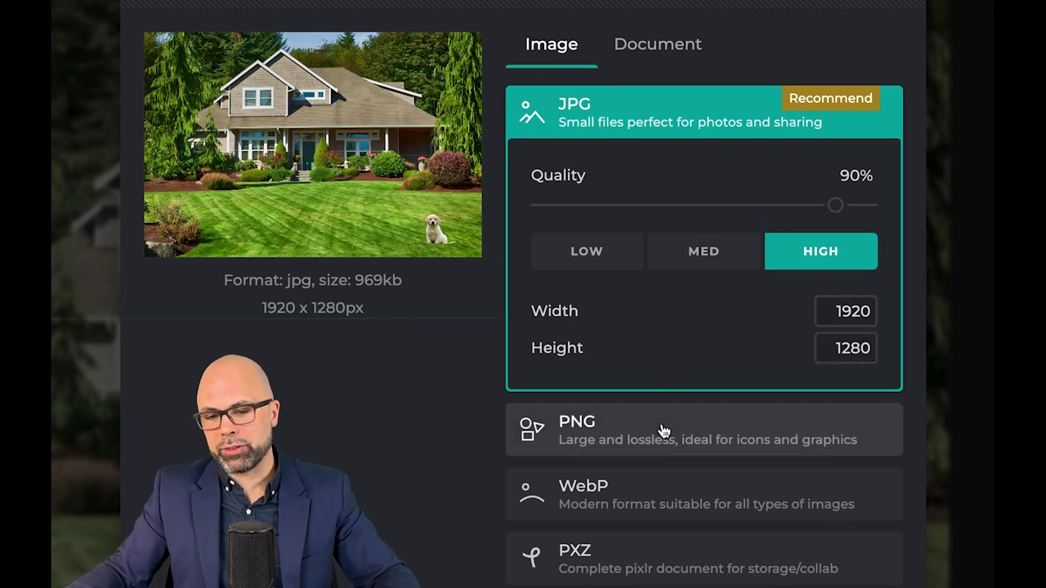
click(663, 431)
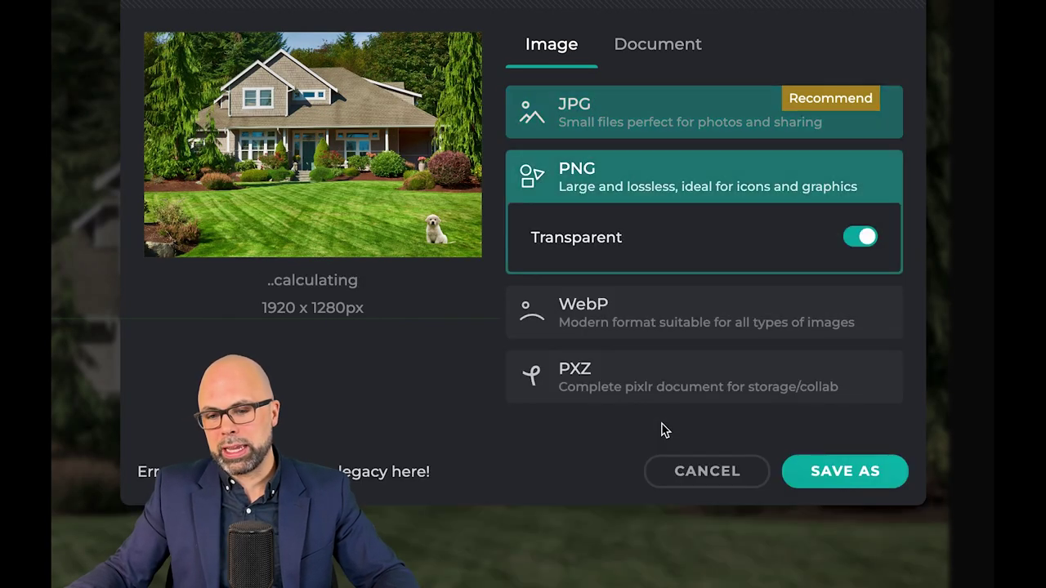
click(860, 238)
click(847, 474)
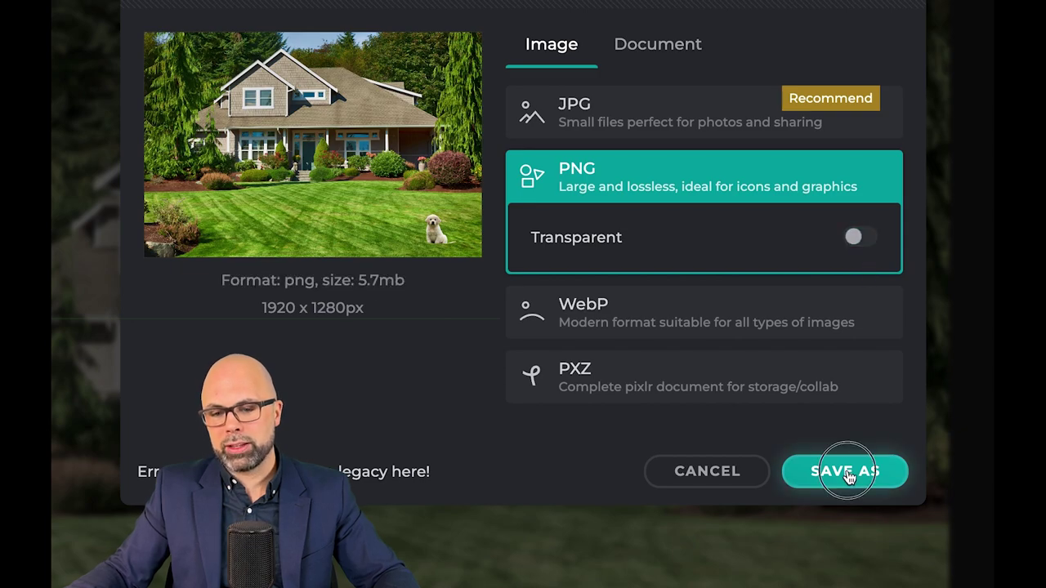